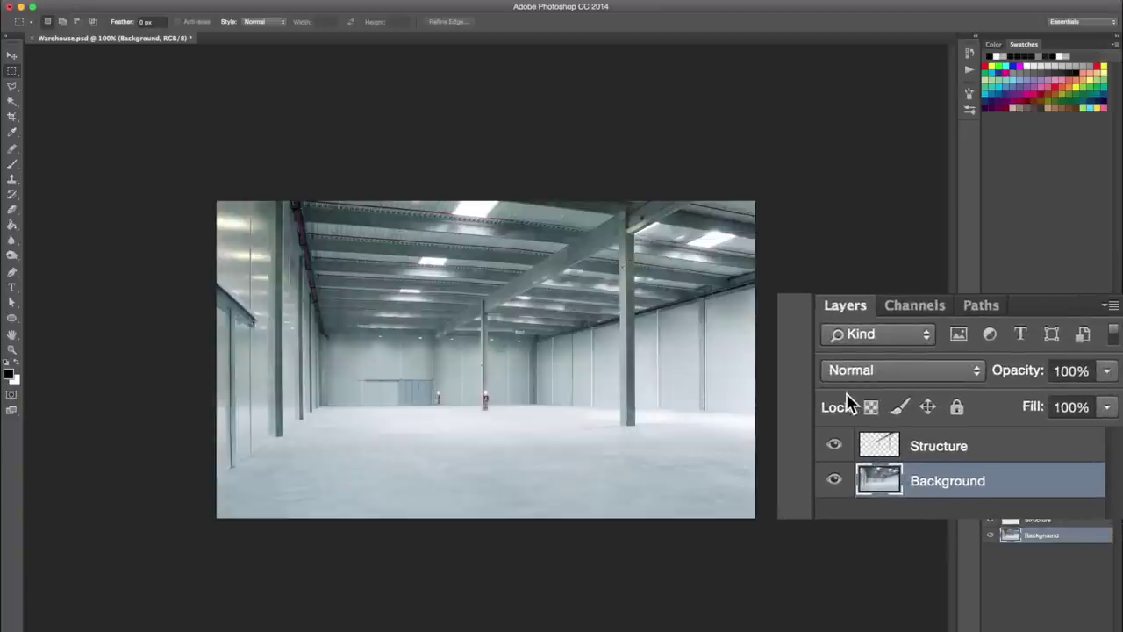
Toggle the Structure layer's visibility off and on to compare the warehouse image with and without the beam and columns
key("v")
left_click(989, 520)
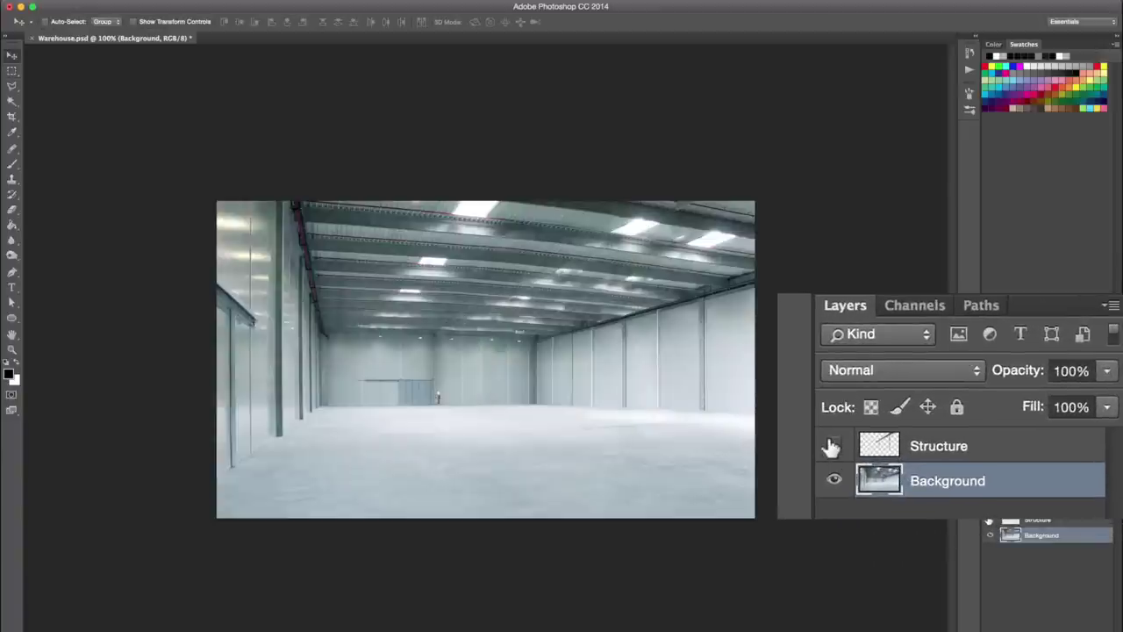
left_click(989, 520)
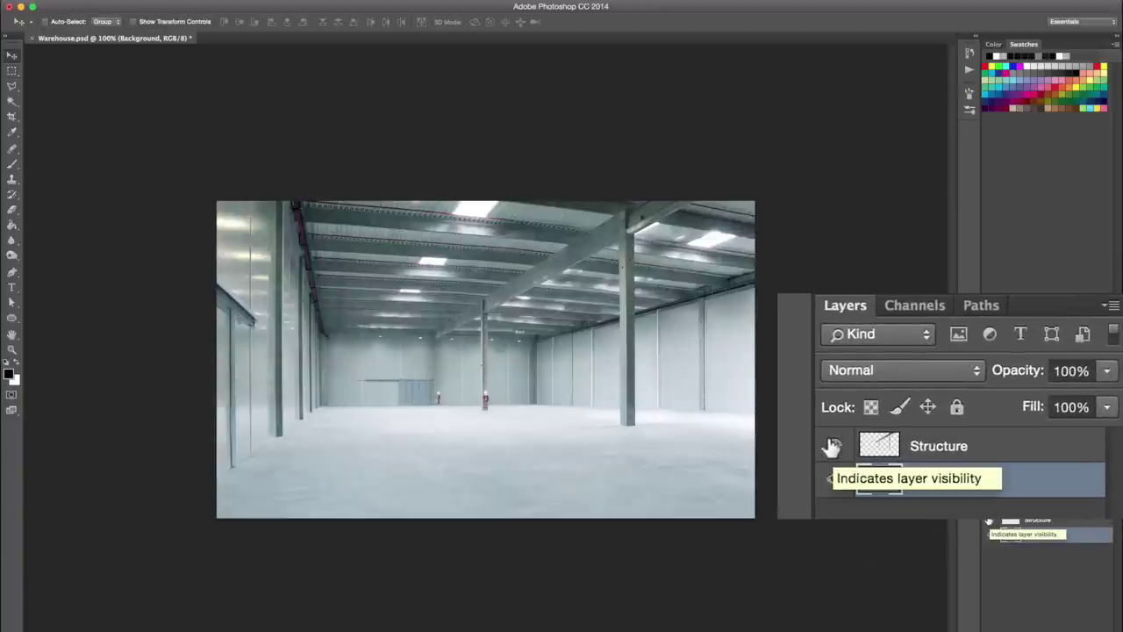
left_click(989, 519)
left_click(989, 520)
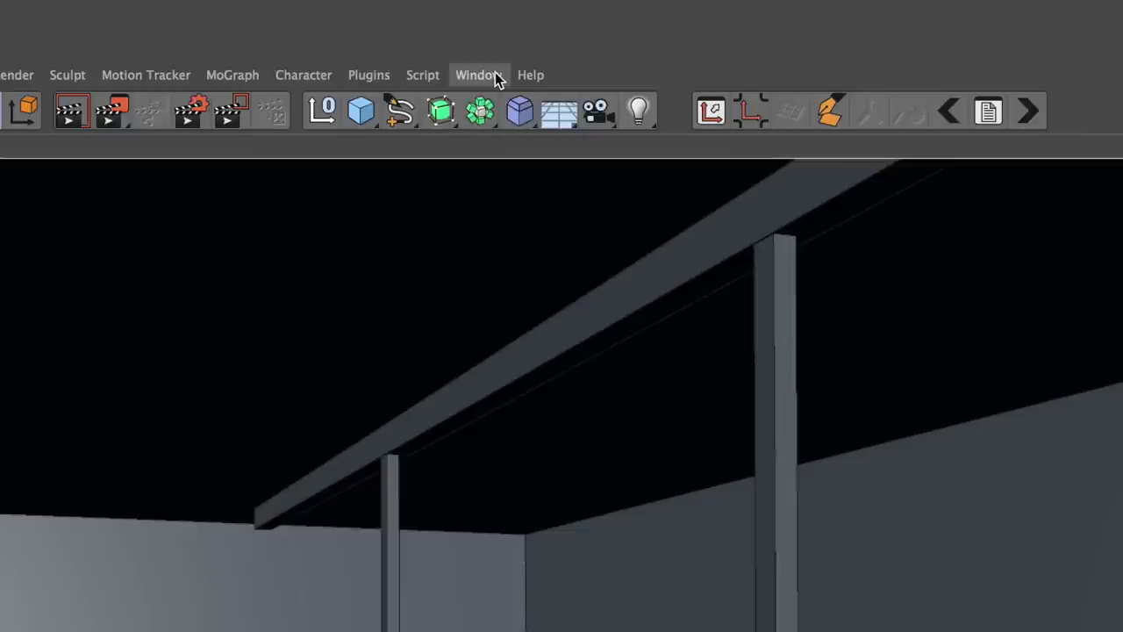
In Cinema 4D, open Projection Man, assign the Background object to the Projection Camera and load Warehouse.psd as its bitmap
left_click(476, 76)
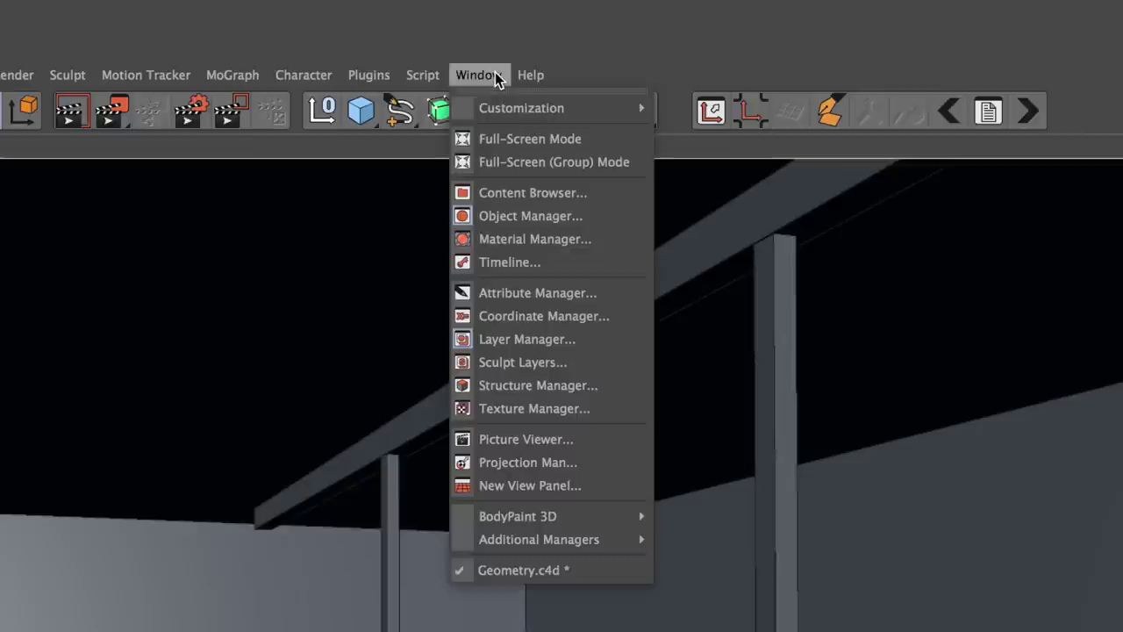
left_click(622, 466)
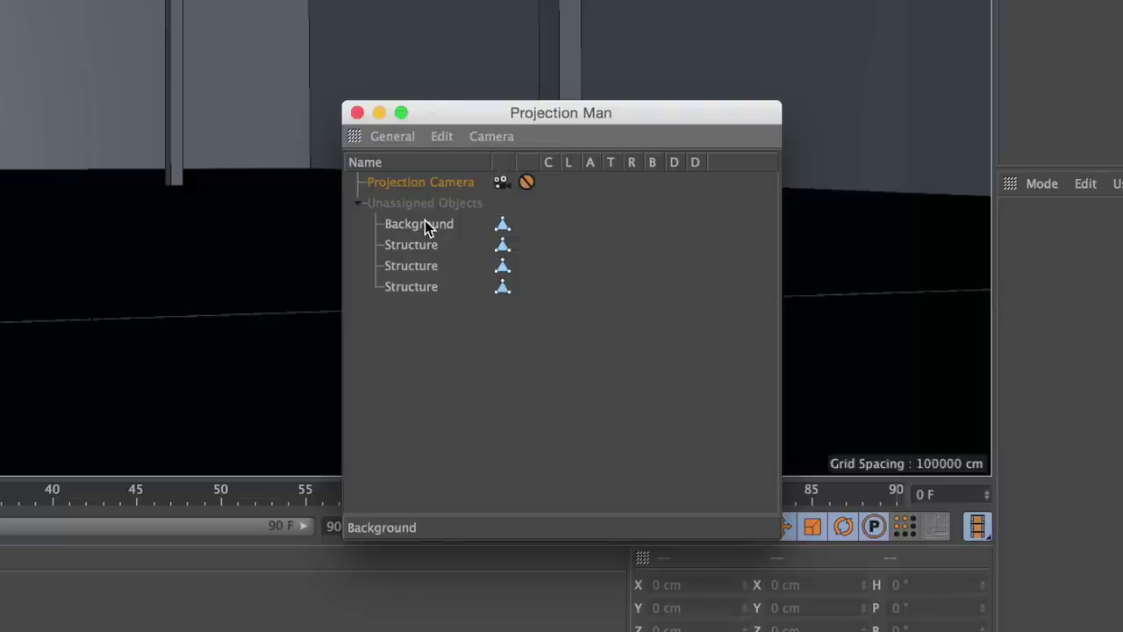
left_click_drag(425, 222, 425, 187)
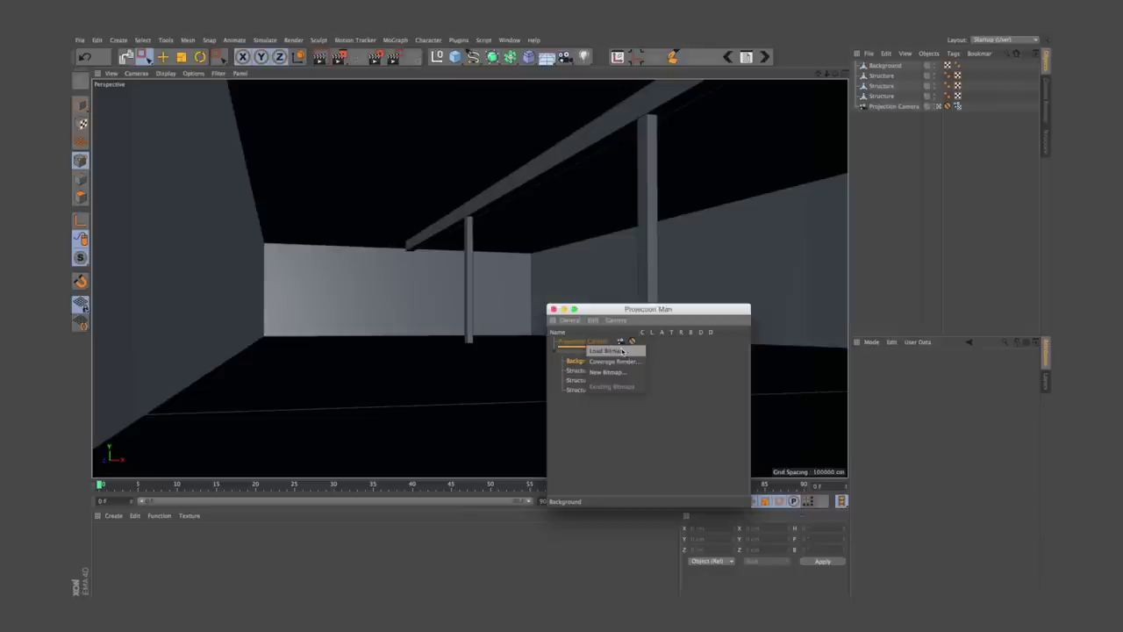
left_click(503, 203)
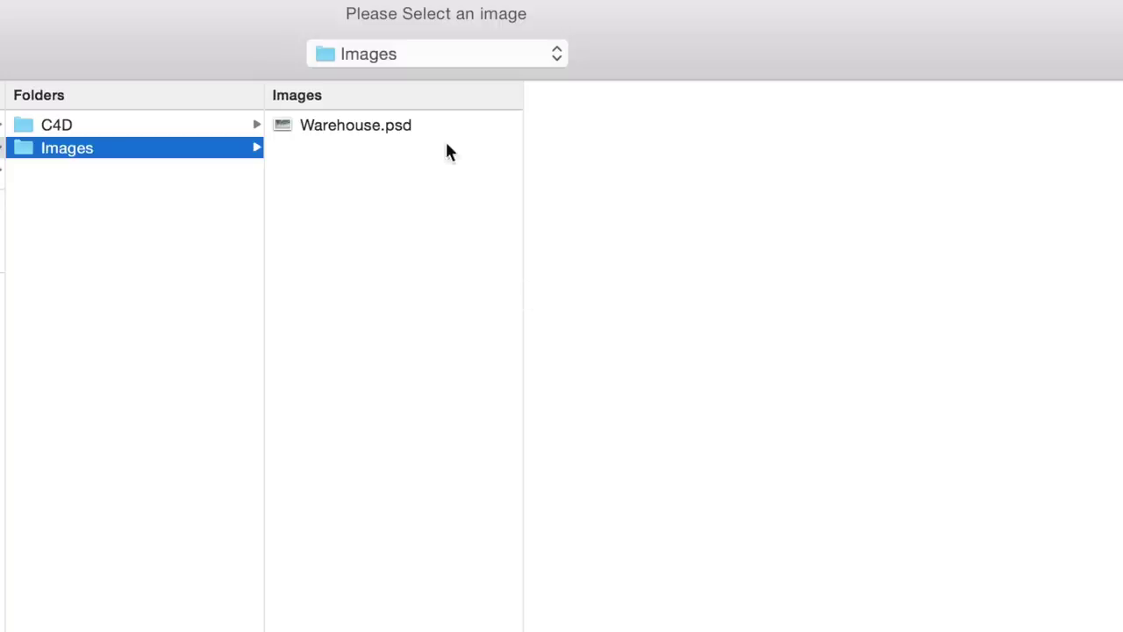
left_click(397, 128)
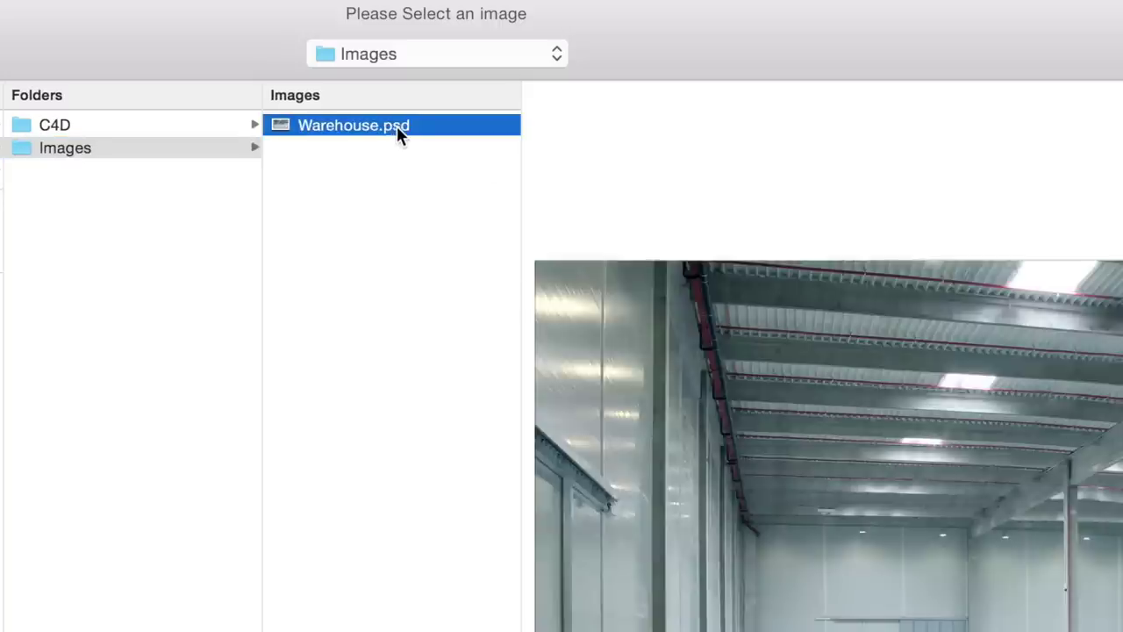
double_click(397, 126)
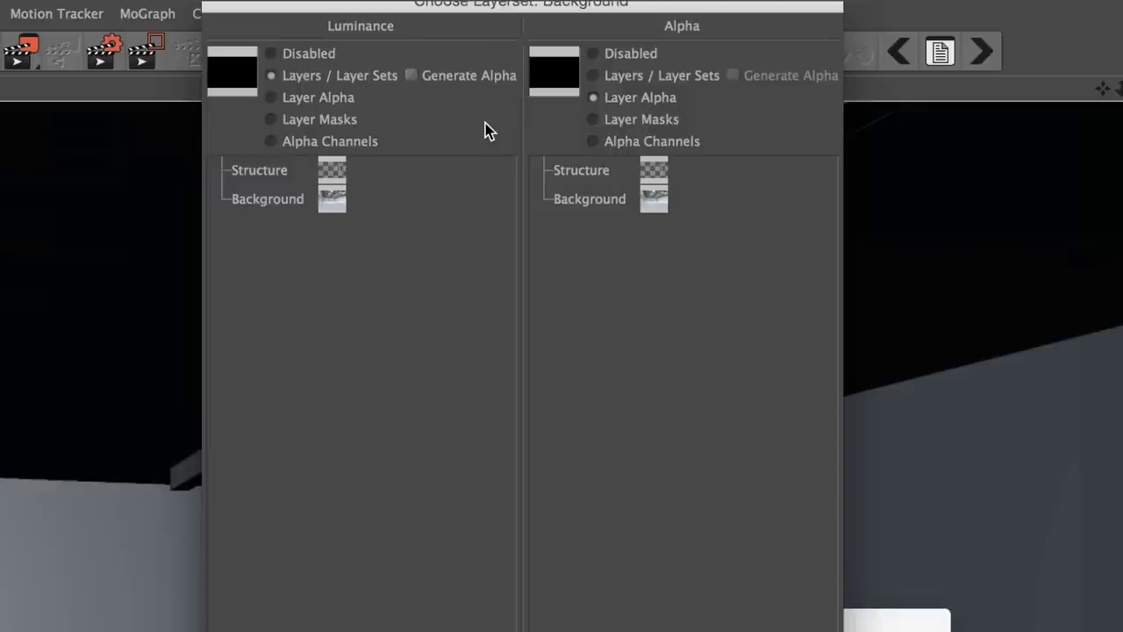
Use the Background layer for both luminance and alpha of the Background object's projection and confirm the layer set
left_click(274, 200)
left_click(569, 197)
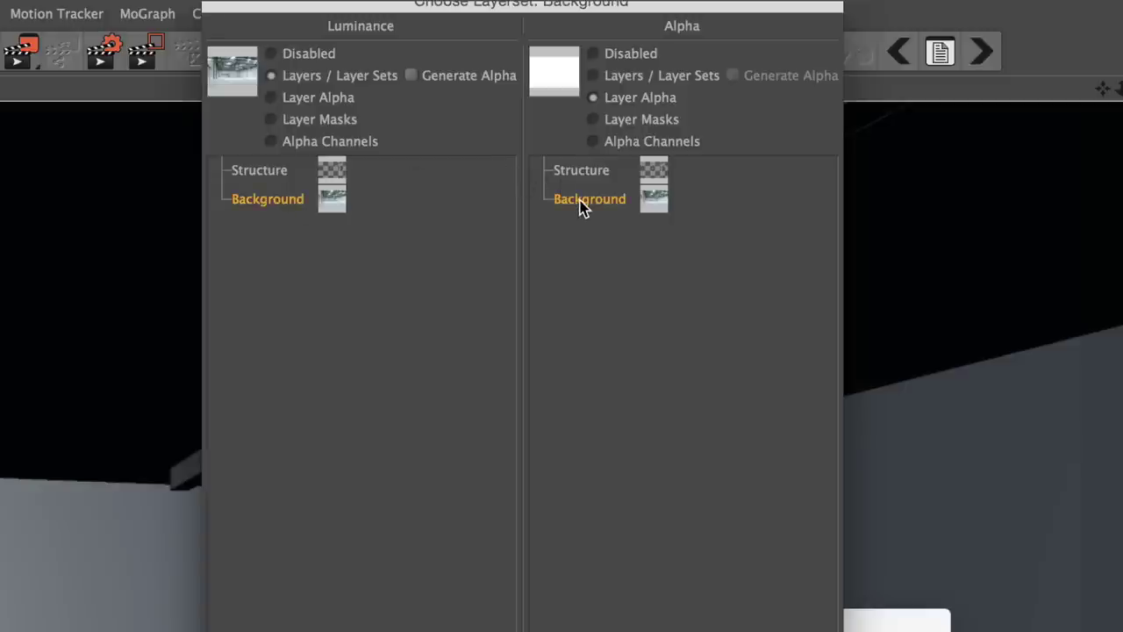
left_click(564, 419)
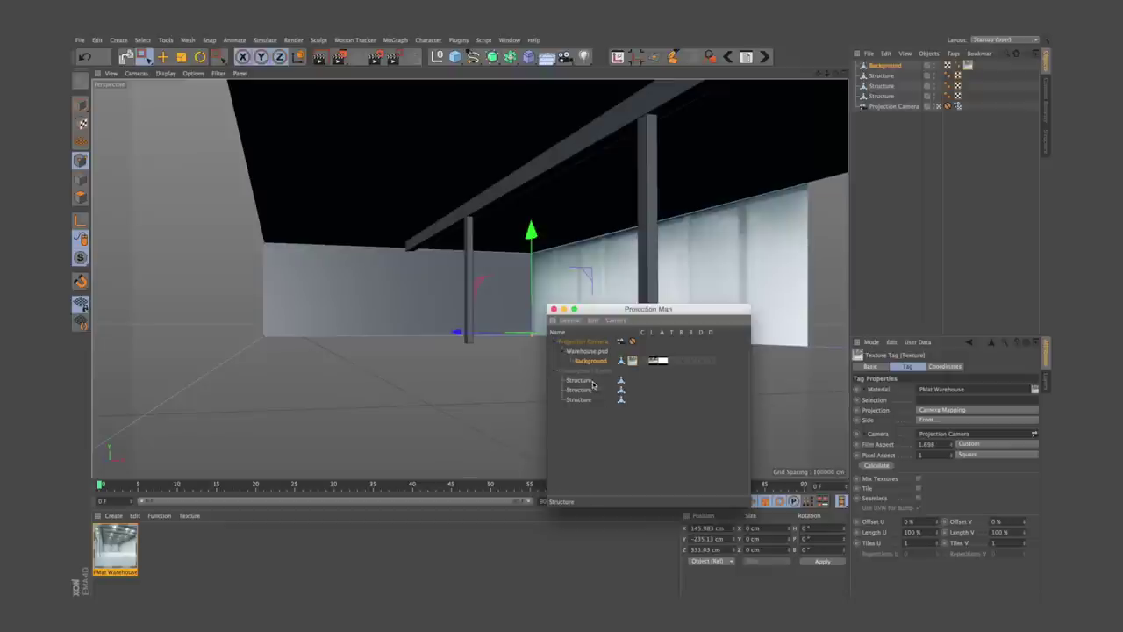
Project Warehouse.psd onto the first unassigned Structure object from the Projection Camera, using the Structure layer for luminance and alpha
left_click(588, 344)
left_click(632, 389)
left_click(419, 144)
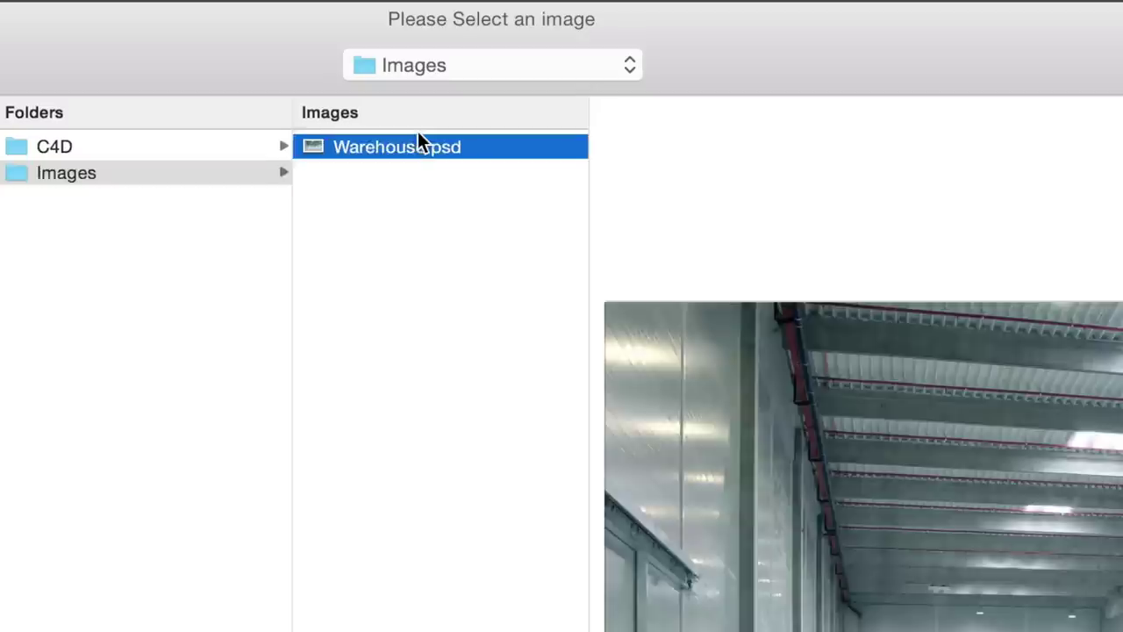
double_click(419, 145)
left_click(211, 231)
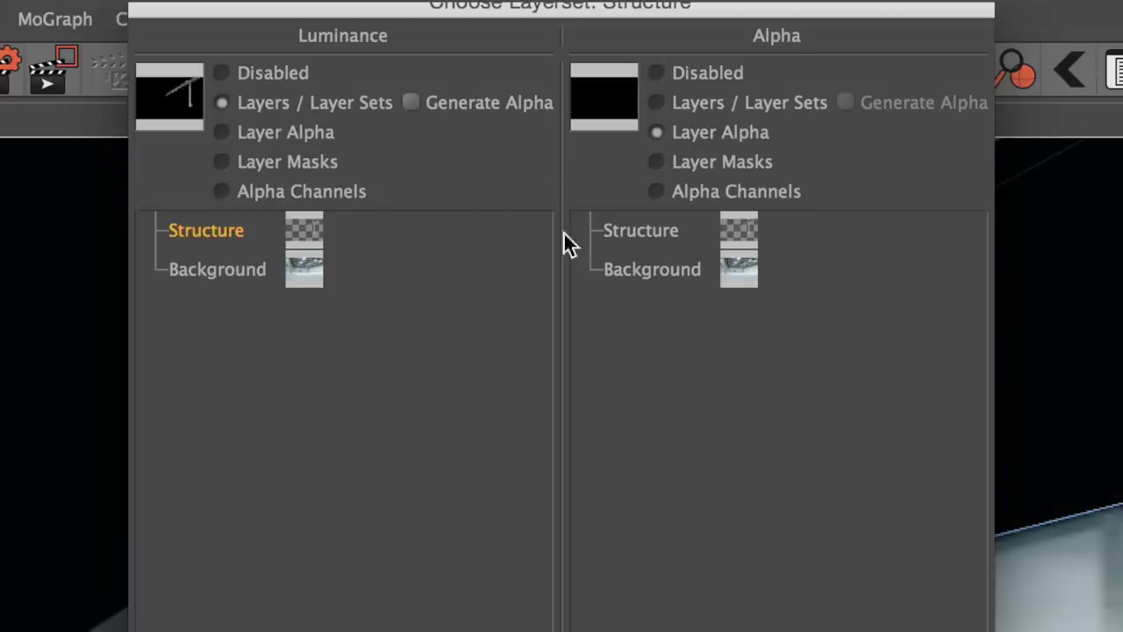
left_click(640, 230)
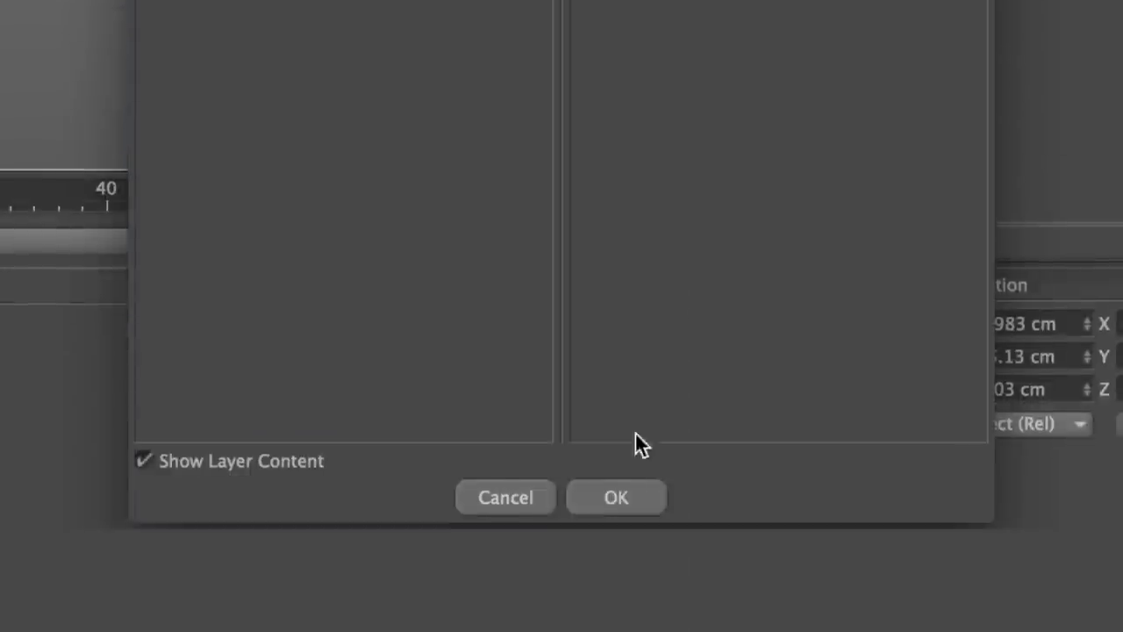
left_click(616, 497)
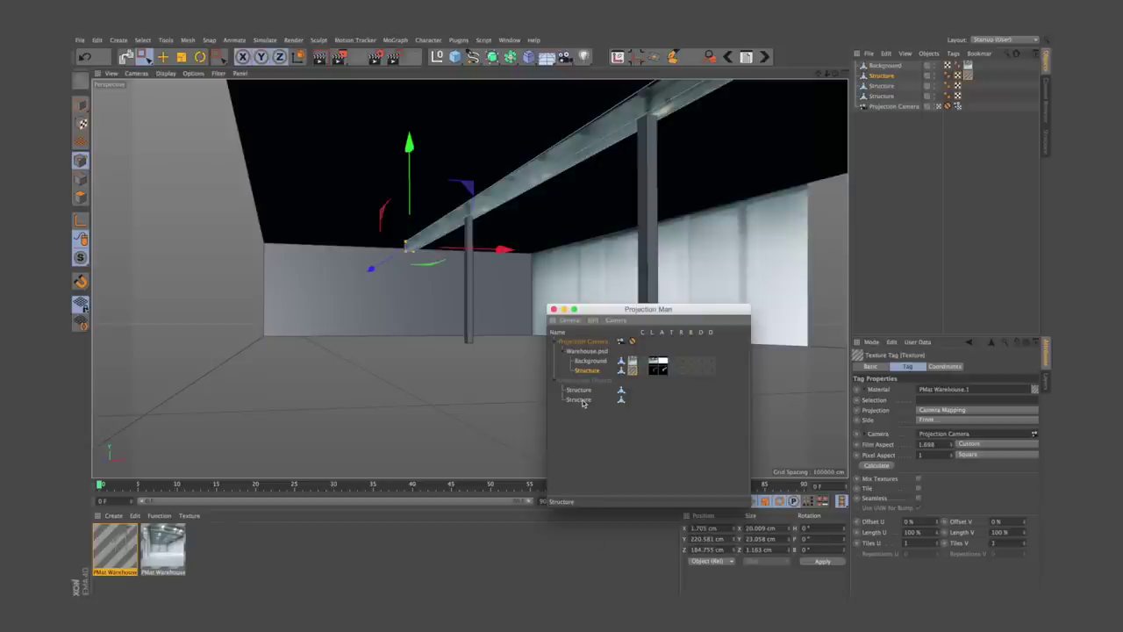
Assign the two remaining Structure objects together to the Projection Camera and load Warehouse.psd as their bitmap
left_click(582, 401)
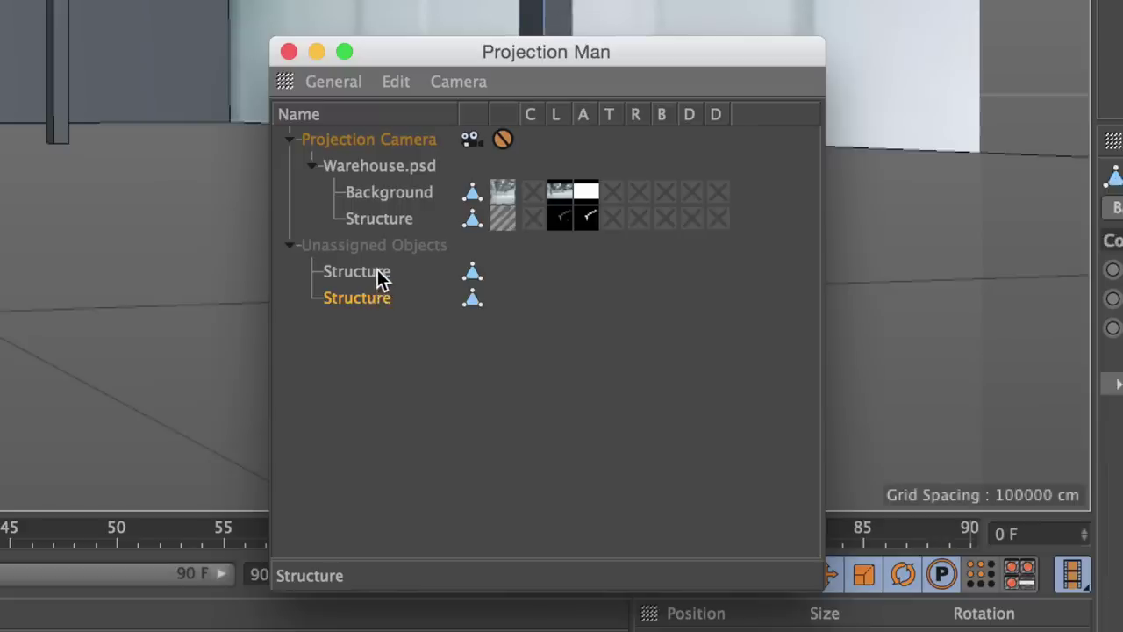
left_click(377, 272, "shift")
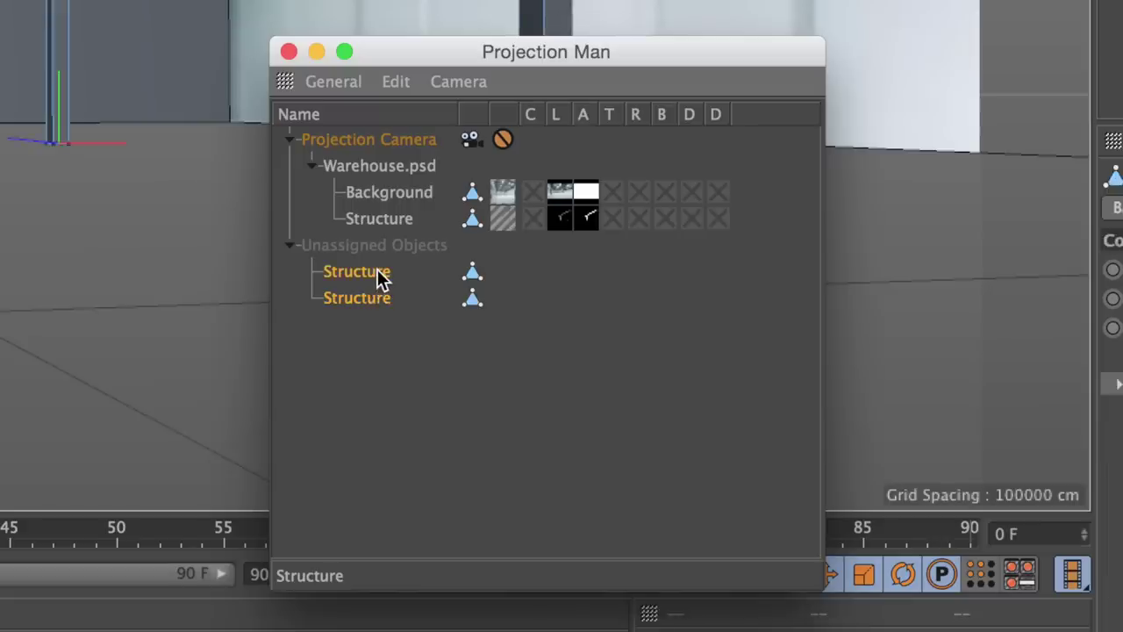
left_click_drag(377, 271, 410, 149)
left_click(474, 167)
double_click(443, 148)
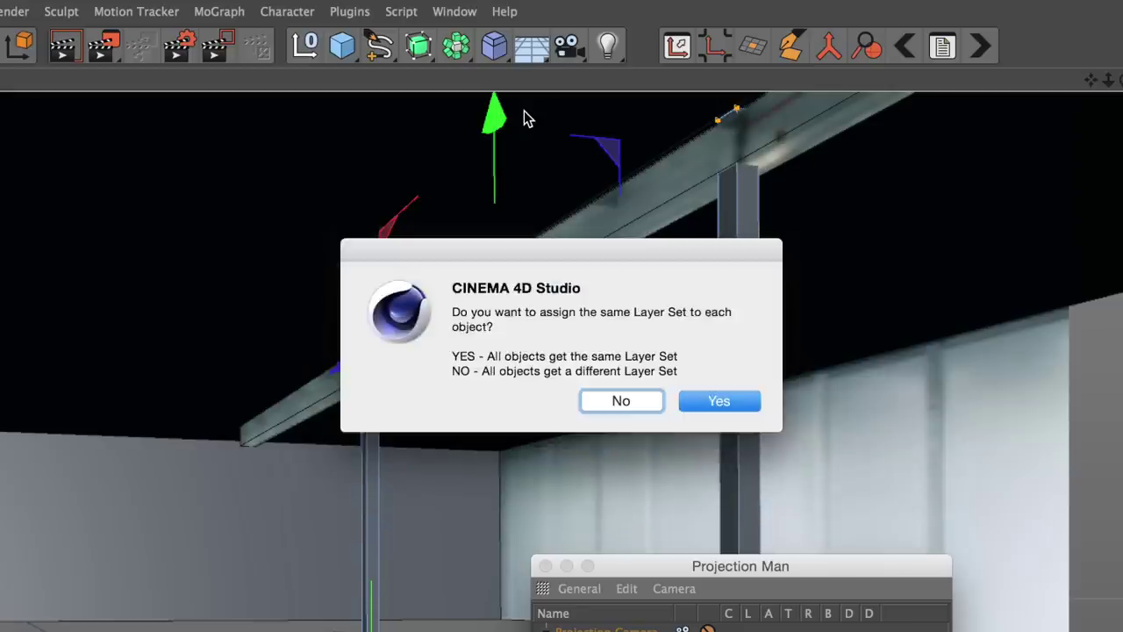
Give both objects the same layer set with Structure for luminance and alpha, then close Projection Man
left_click(742, 400)
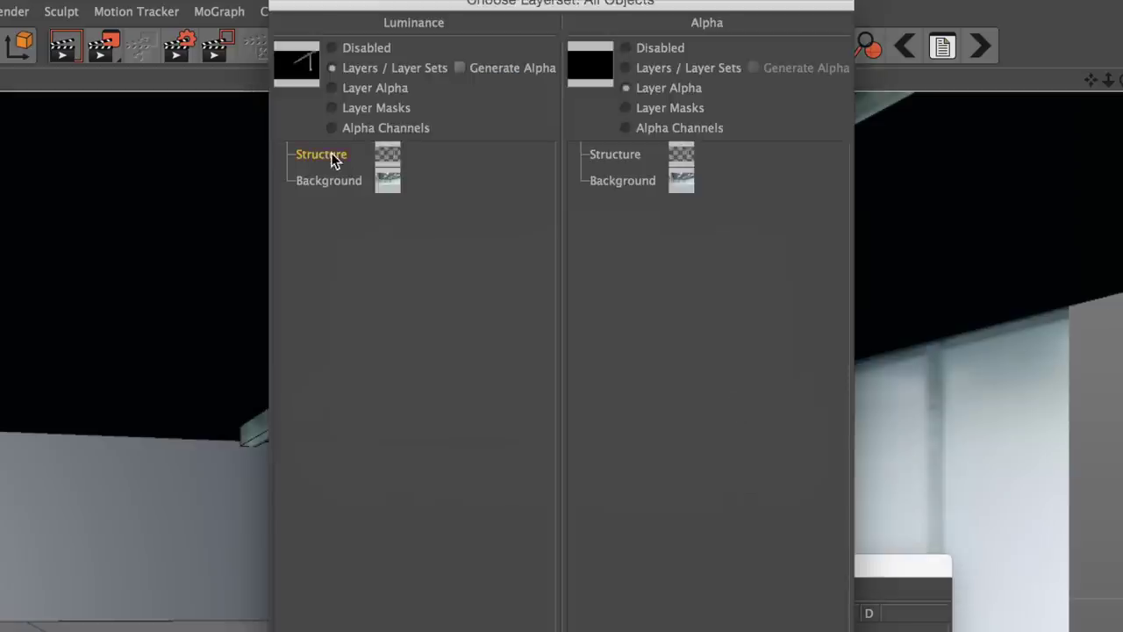
left_click(596, 162)
left_click(599, 458)
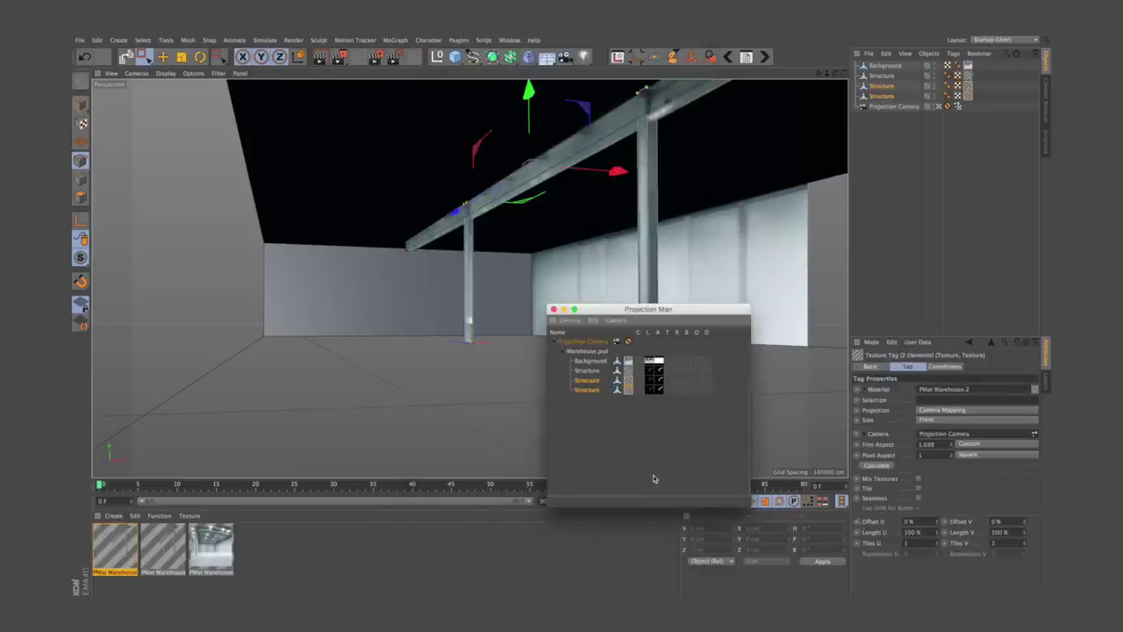
left_click(554, 309)
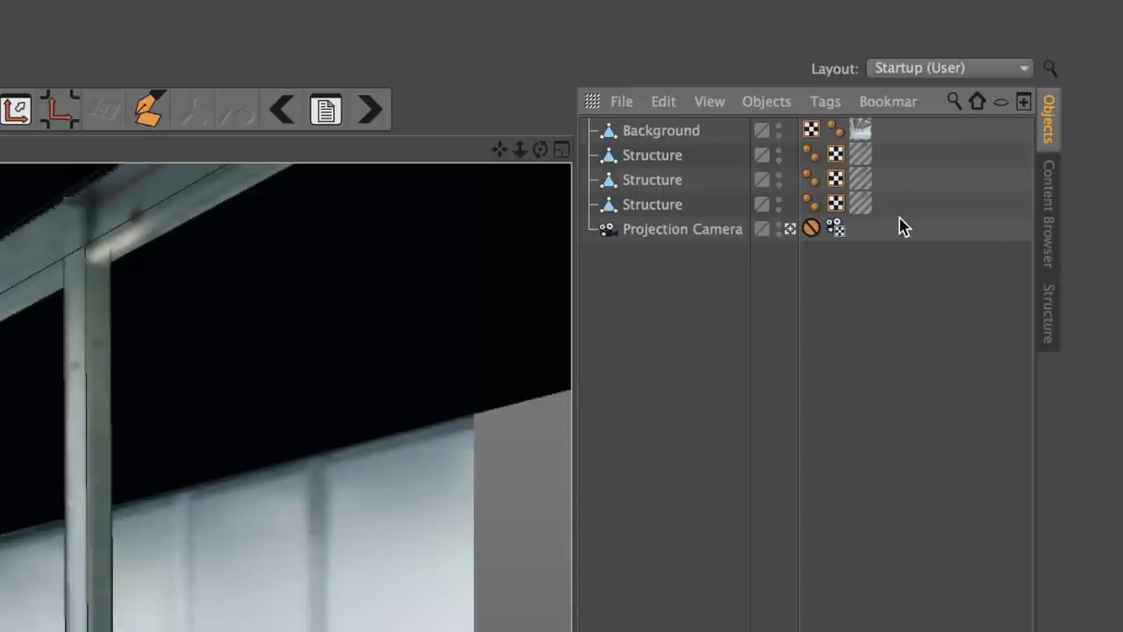
Set the Side option to Both on all four texture tags
left_click_drag(984, 106, 967, 62)
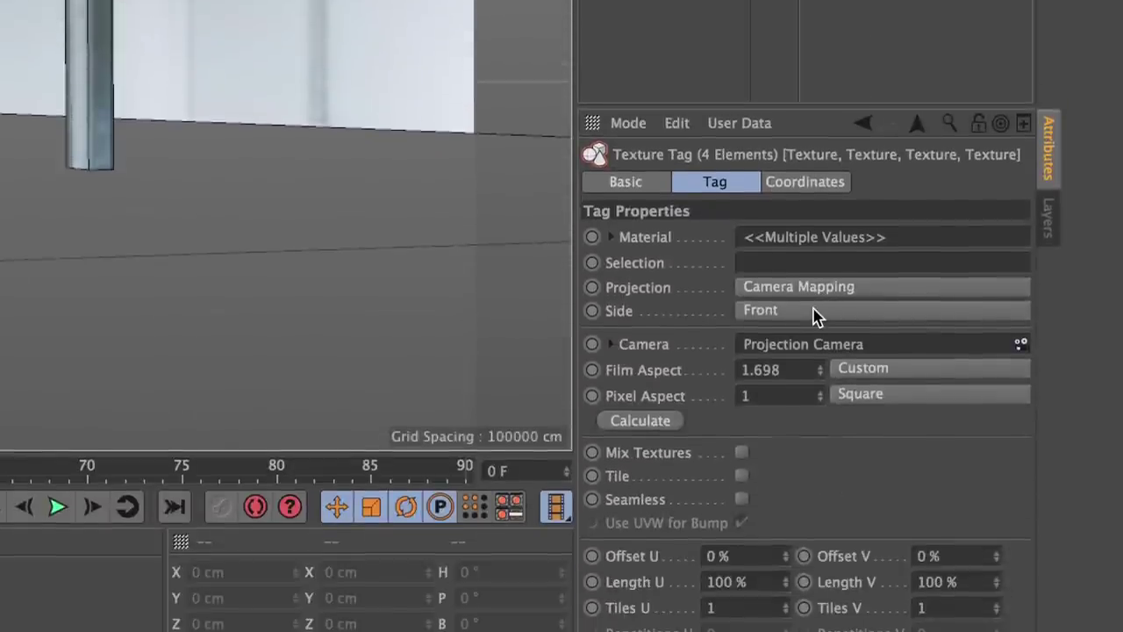
left_click(815, 312)
left_click(816, 333)
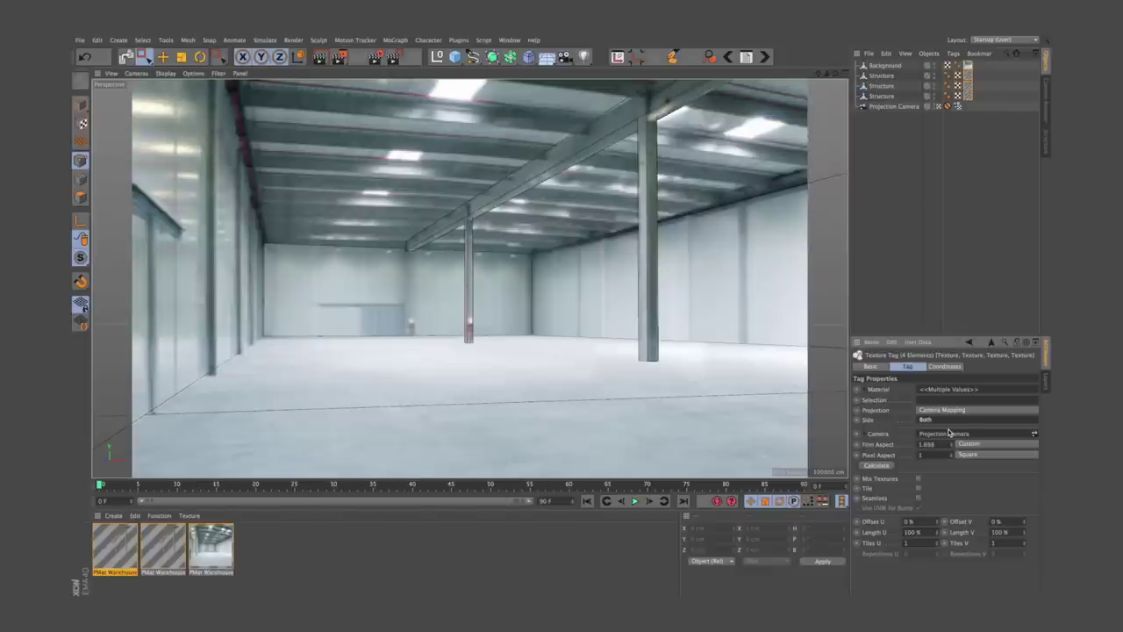
Set the editor Texture Preview Size to No Scaling for all three PMat Warehouse materials
left_click(256, 589)
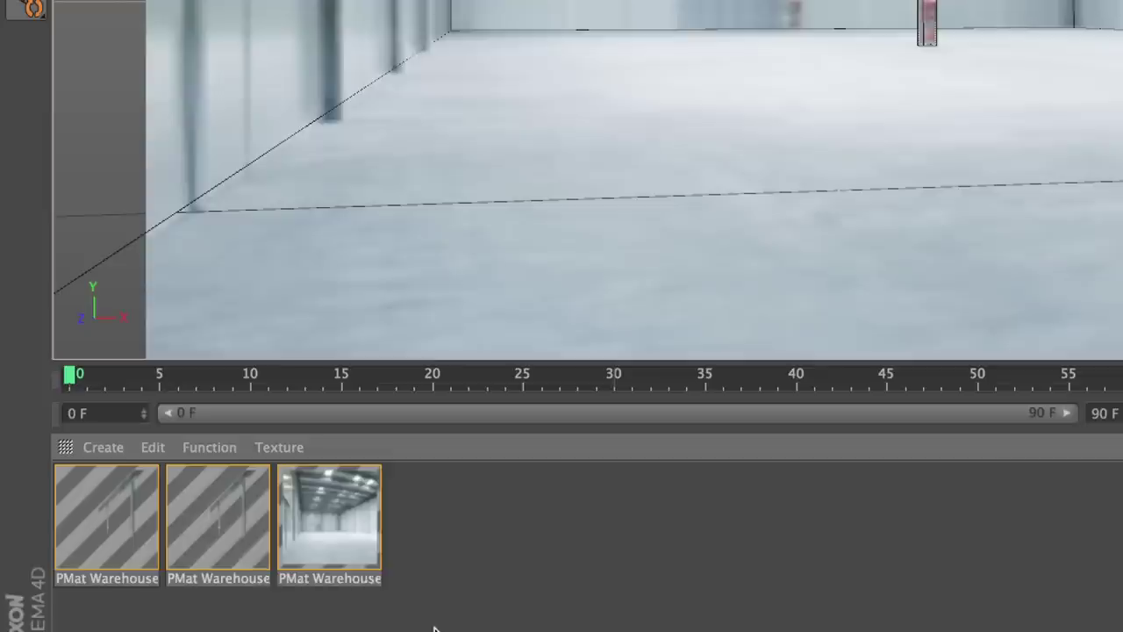
left_click_drag(544, 631, 108, 504)
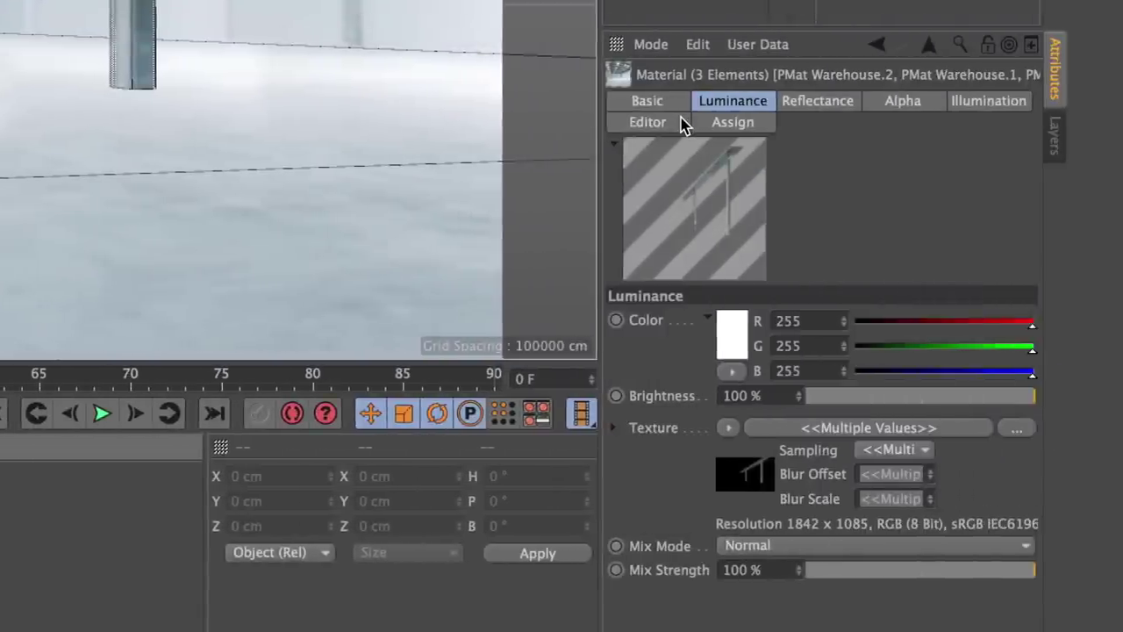
left_click(681, 121)
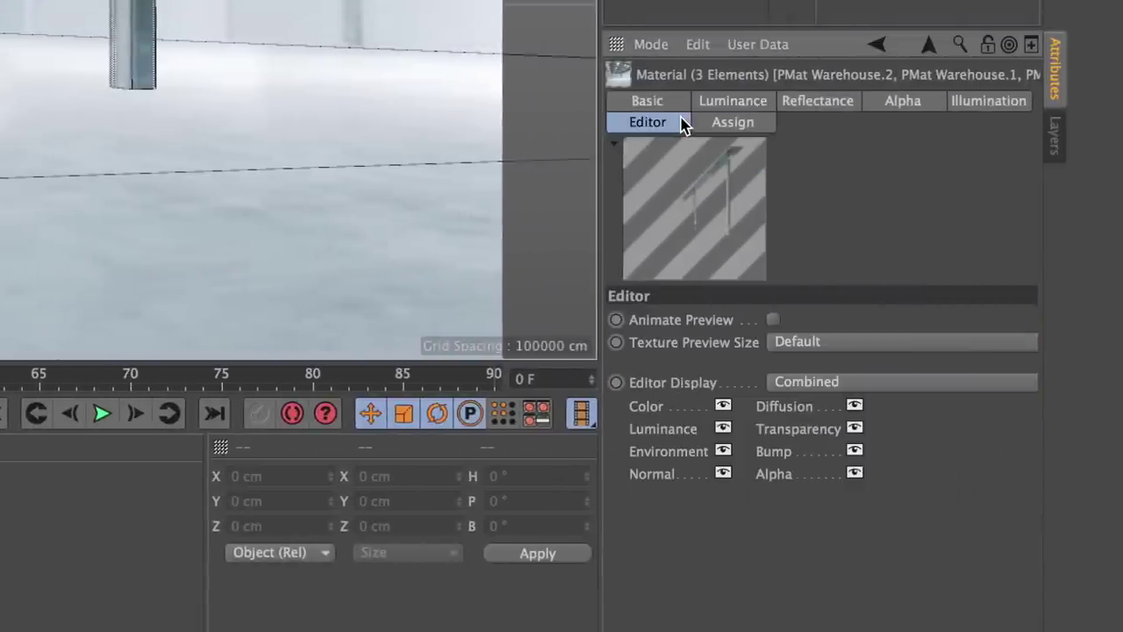
left_click(902, 342)
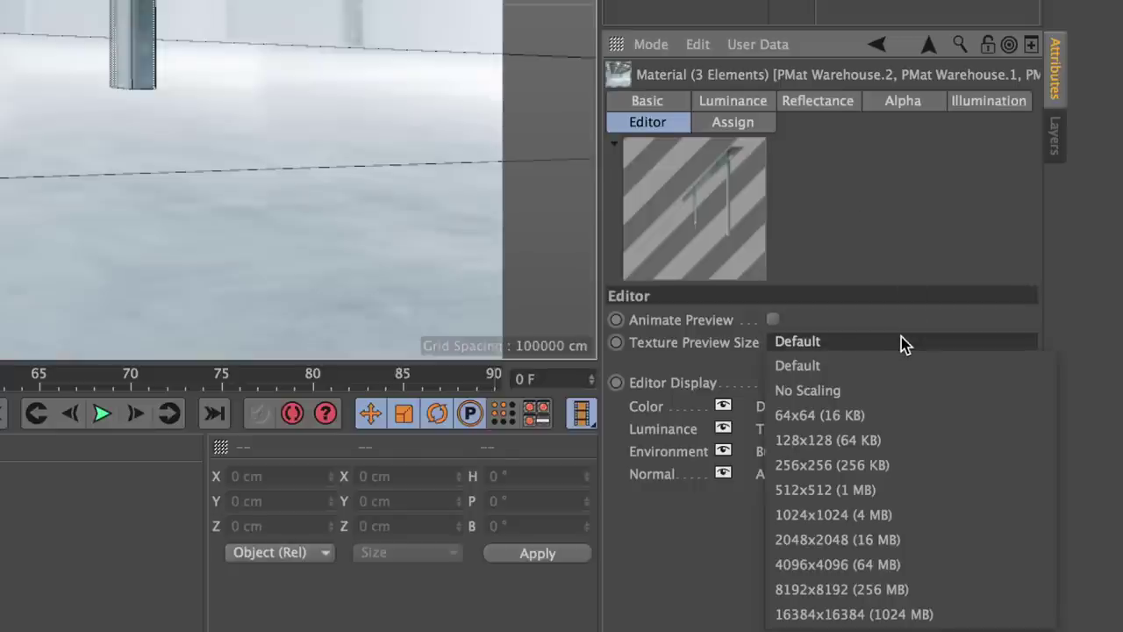
left_click(911, 393)
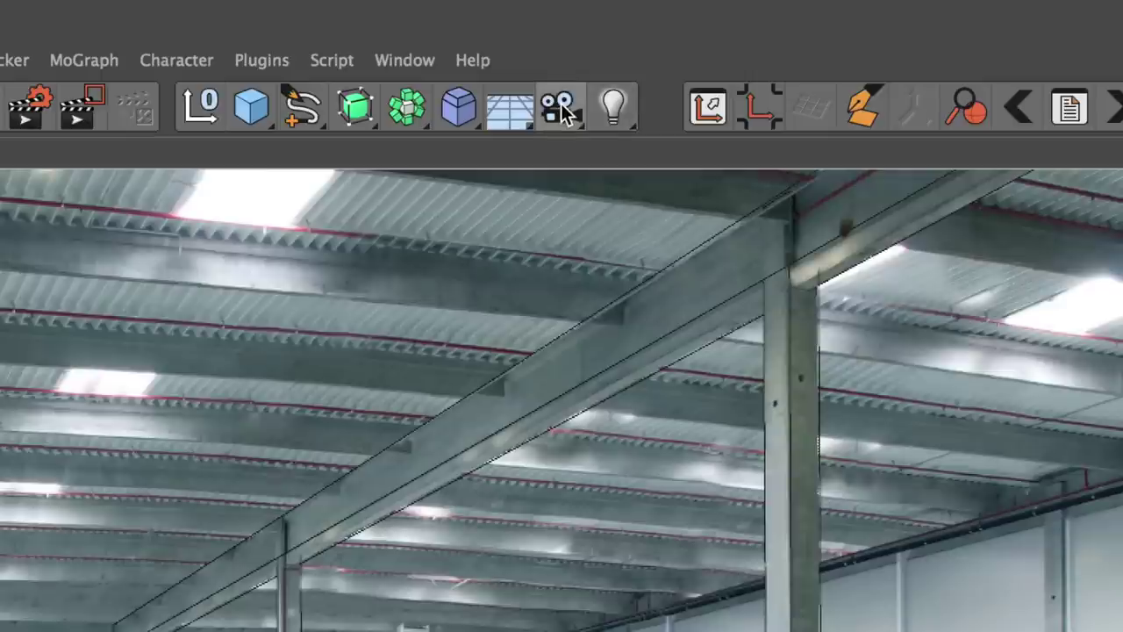
Add a new camera, look through it and orbit around the warehouse to inspect the projected textures
left_click(560, 109)
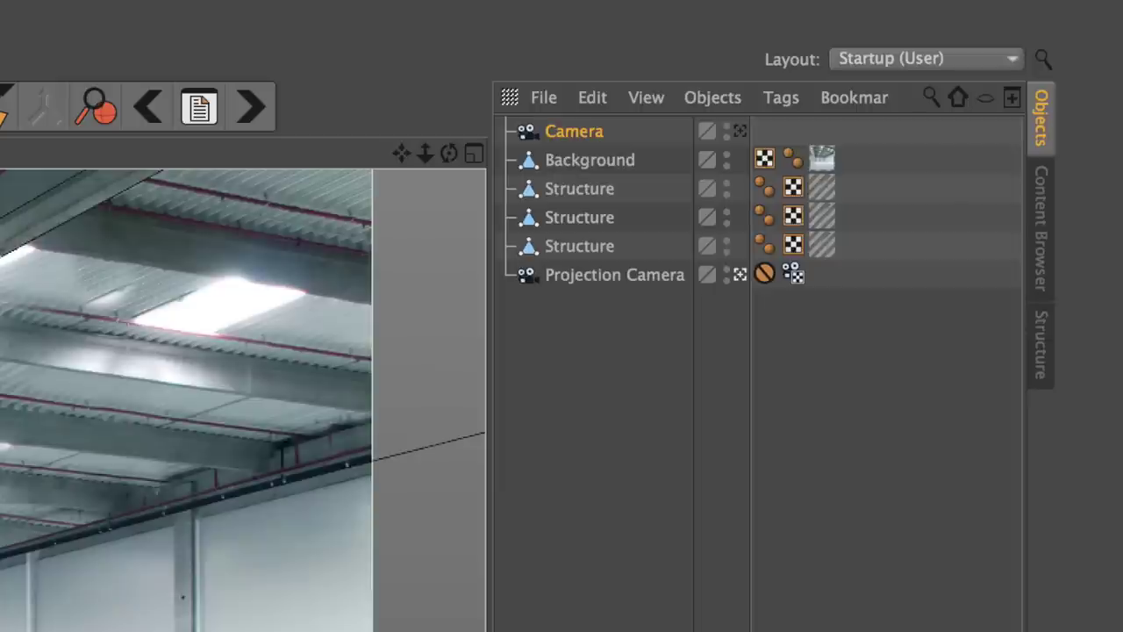
left_click(739, 131)
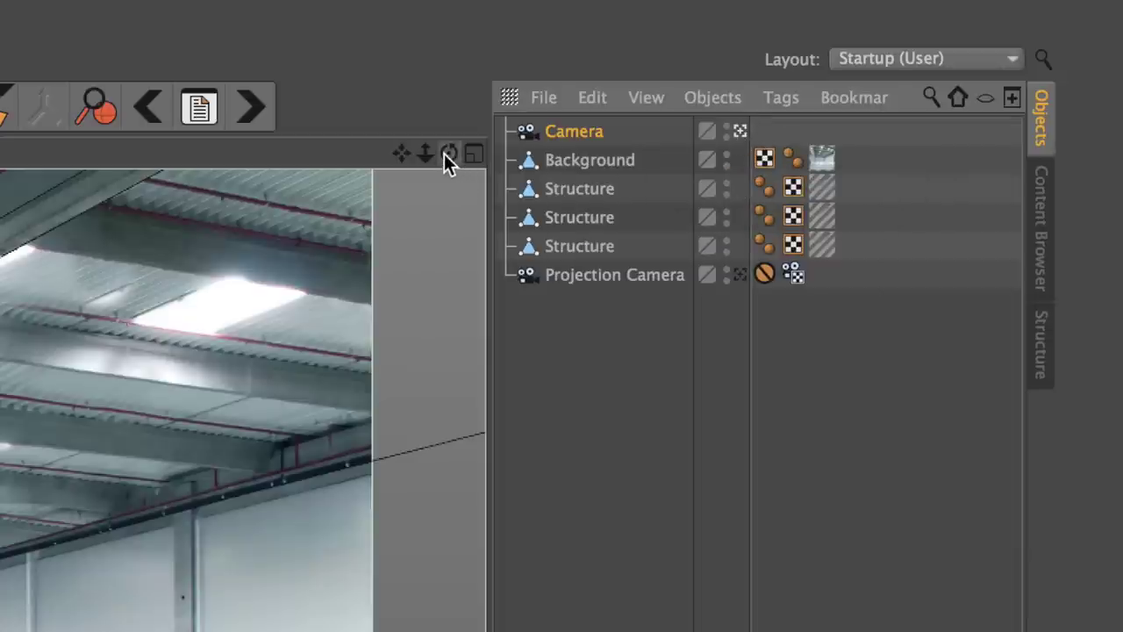
left_click_drag(444, 153, 518, 159)
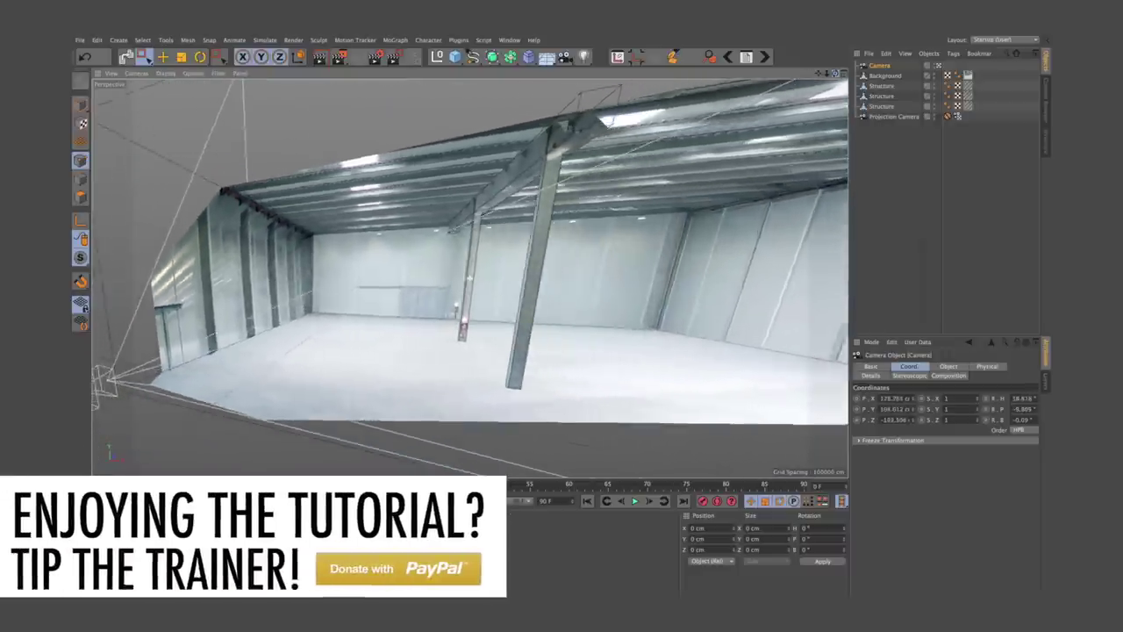
left_click_drag(828, 73, 905, 87)
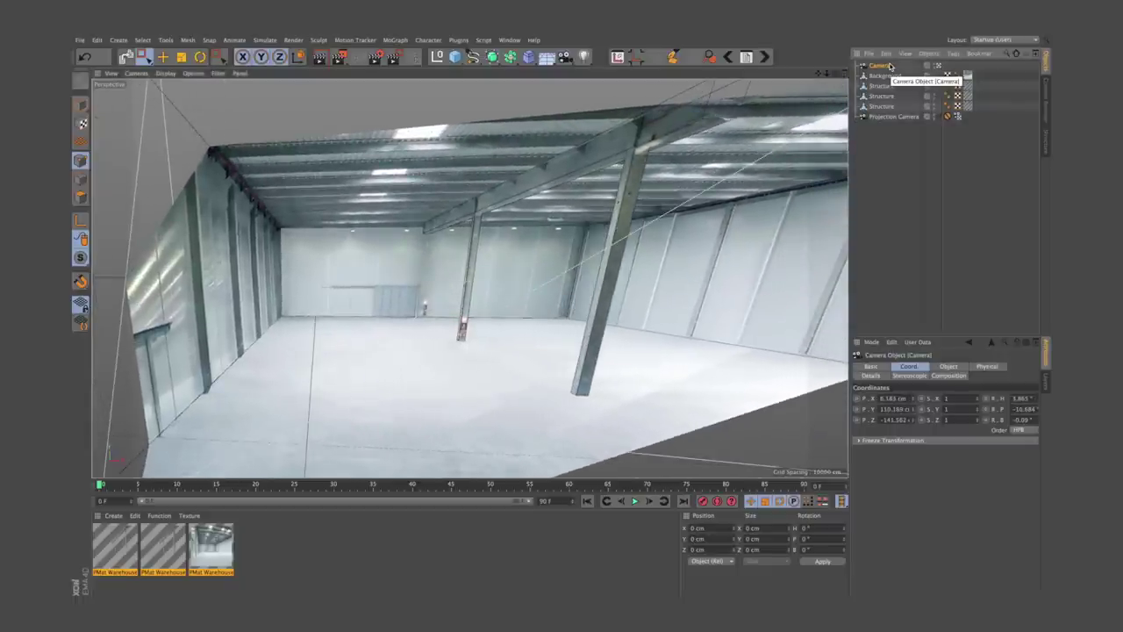
Delete the added camera and look through the Projection Camera again
key("Delete")
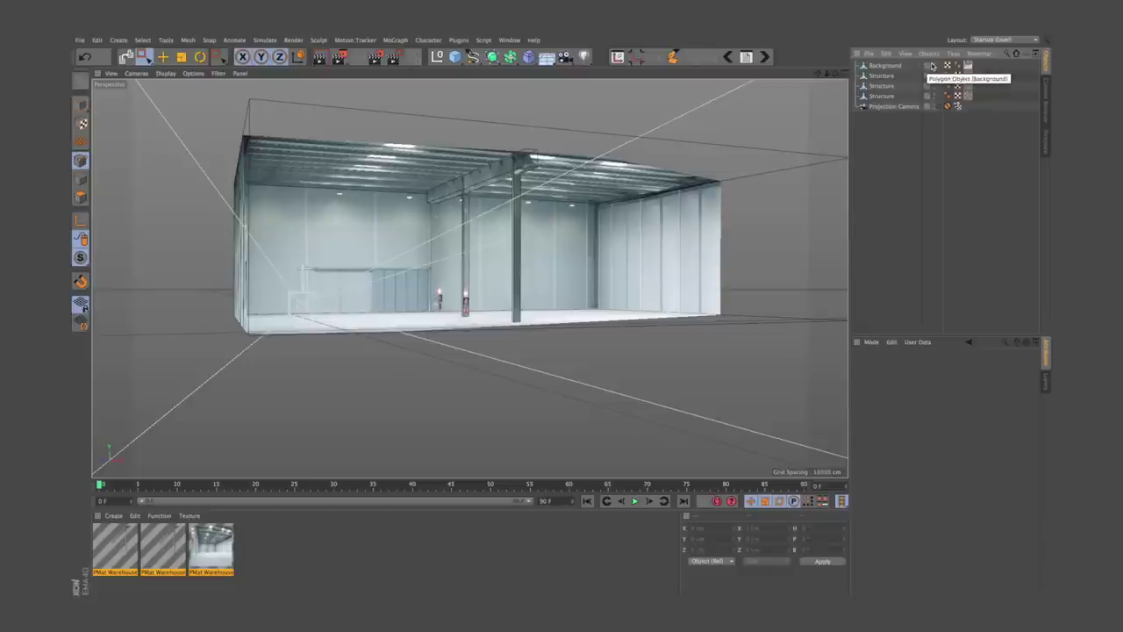
left_click(944, 106)
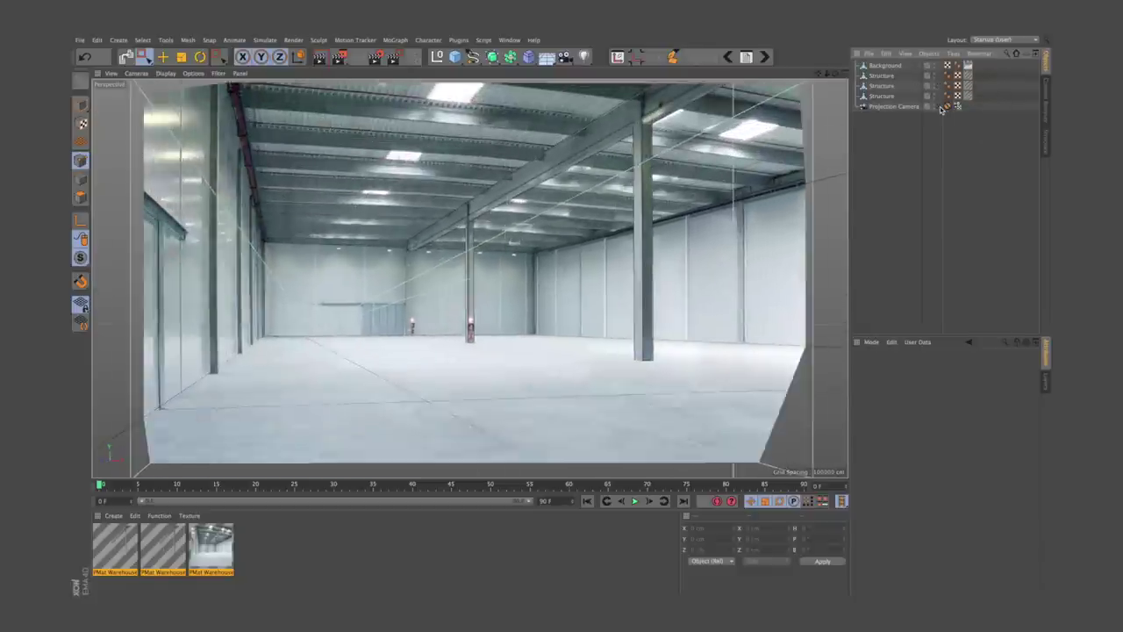